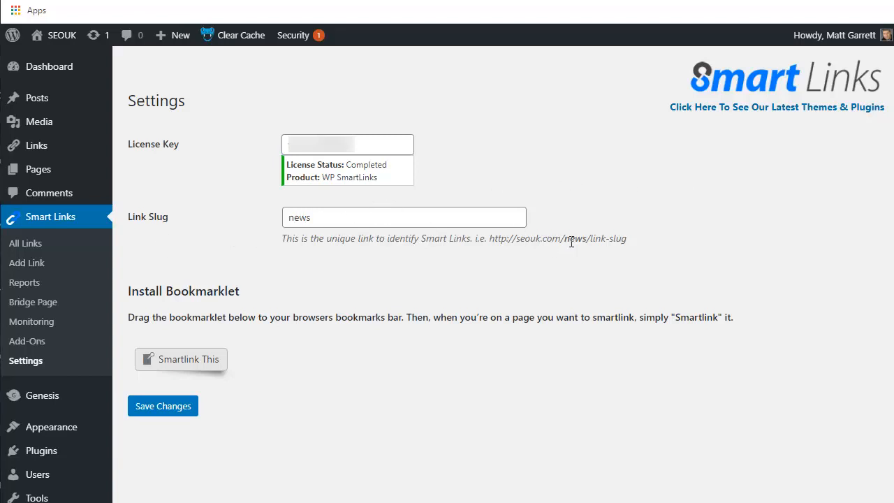
Add the Smartlink This bookmarklet from the Smart Links settings to the browser's bookmarks bar
left_click_drag(565, 239, 585, 240)
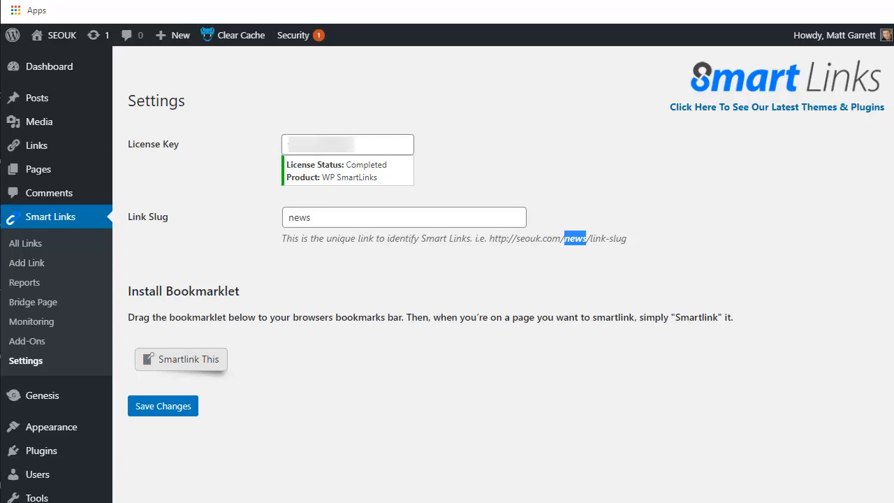
left_click(193, 360)
left_click_drag(192, 360, 176, 9)
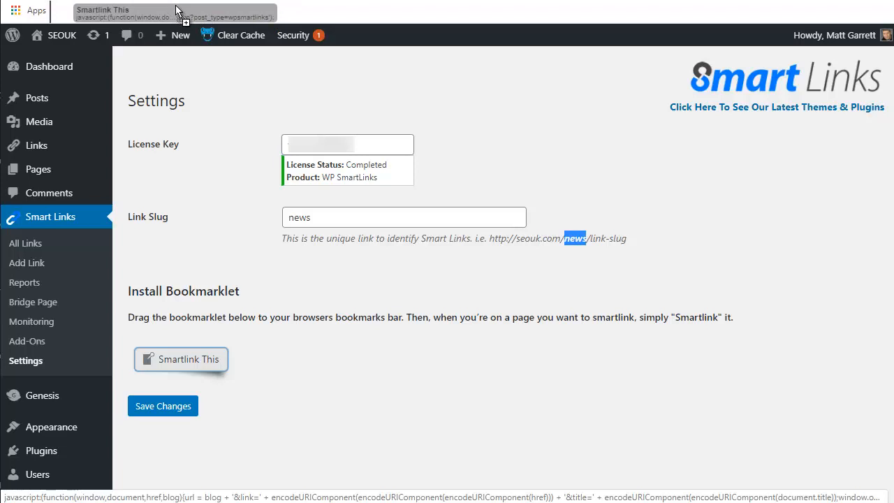
left_click_drag(176, 8, 176, 6)
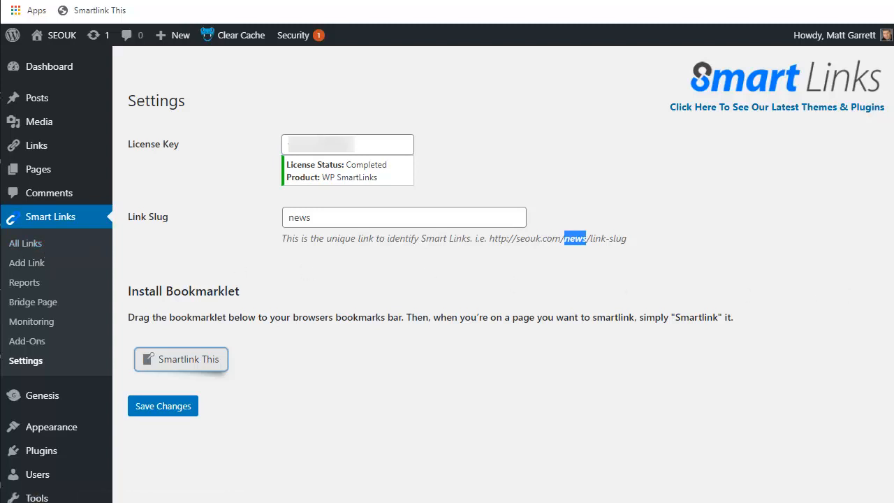
left_click(40, 270)
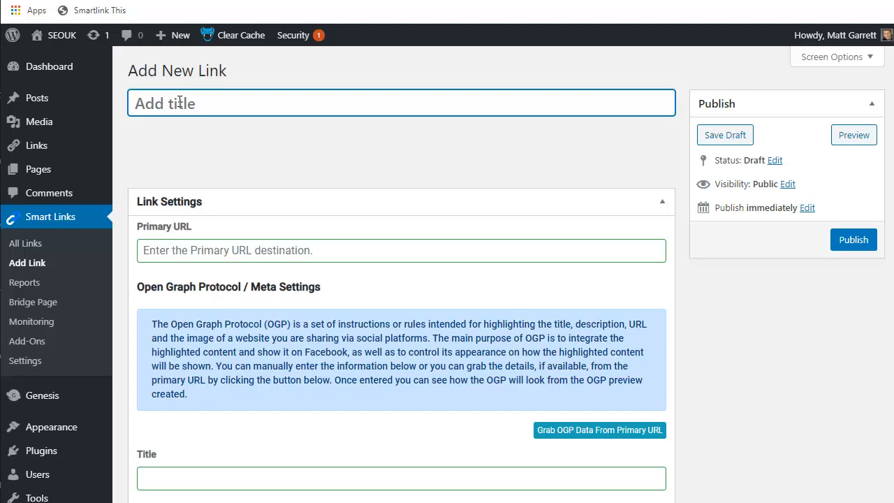
type("pagespeed")
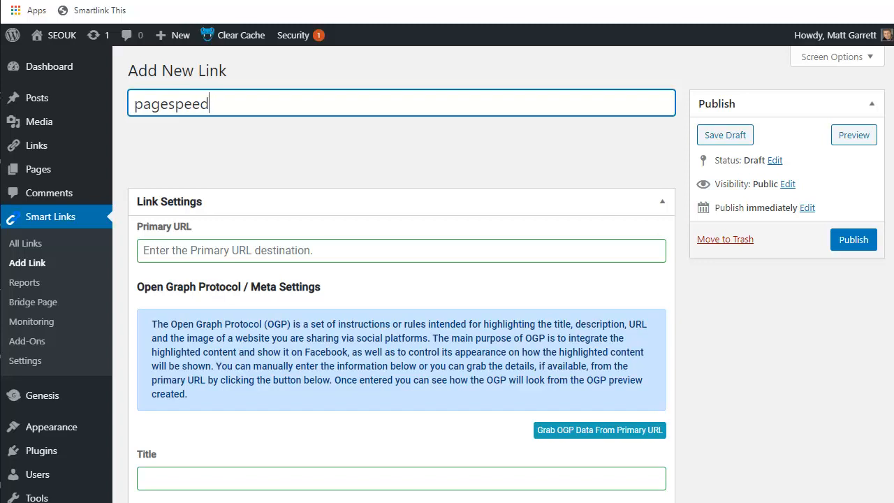
left_click(267, 256)
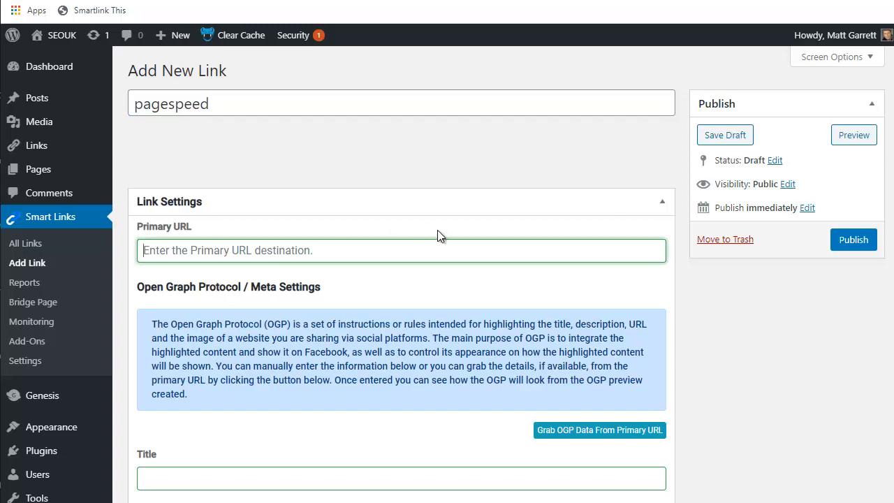
type("https://jvz4.com/c/2717/344838")
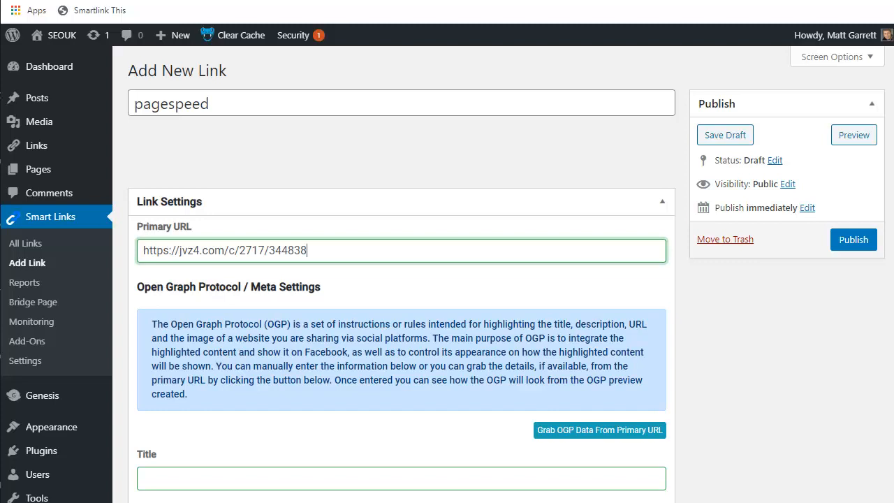
Grab the Open Graph data for the link from its primary URL
scroll(448, 280, "down", 3)
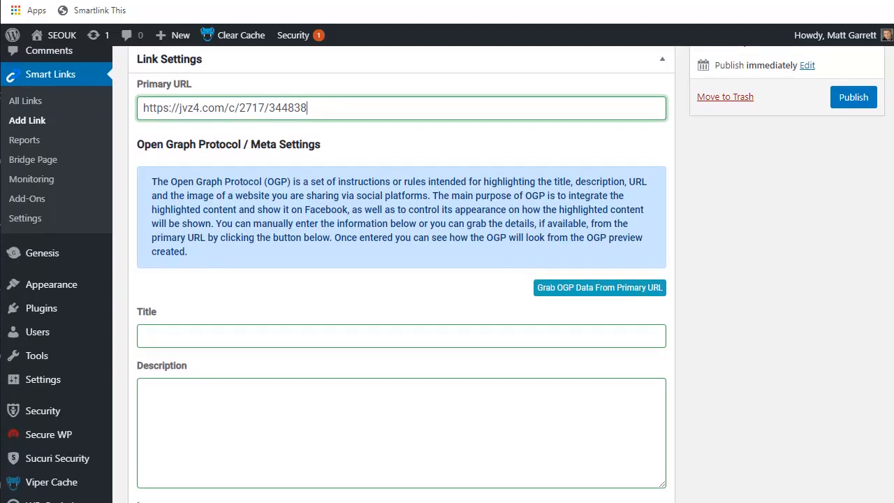
scroll(447, 280, "down", 2)
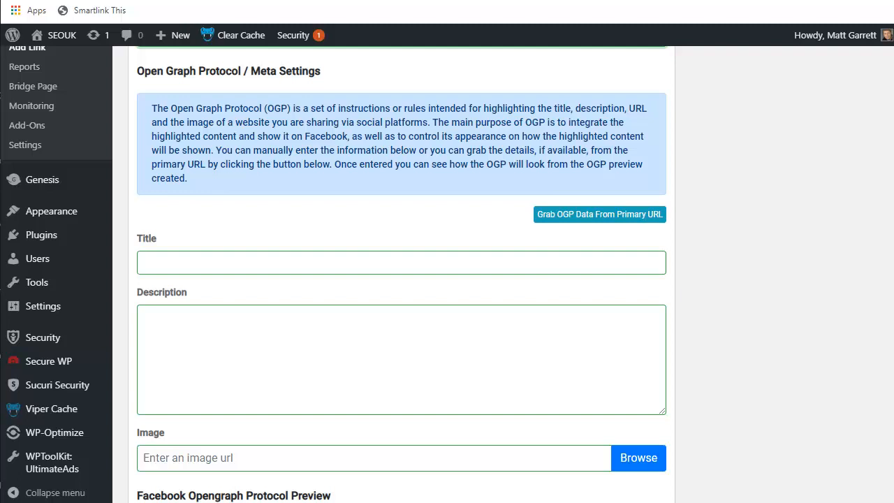
left_click(635, 218)
Replace the link's Open Graph title with "Get Super Fast WP Page Load Speed Out Of The Box"
scroll(753, 327, "down", 2)
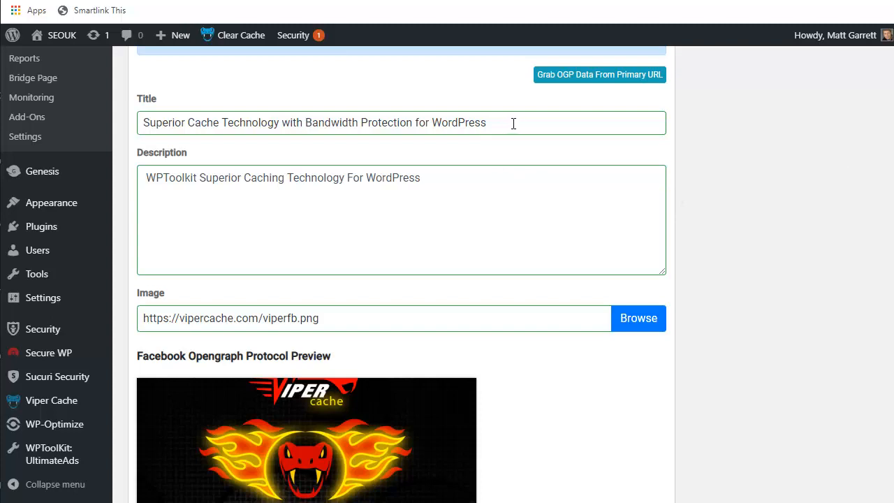
left_click_drag(513, 124, 143, 123)
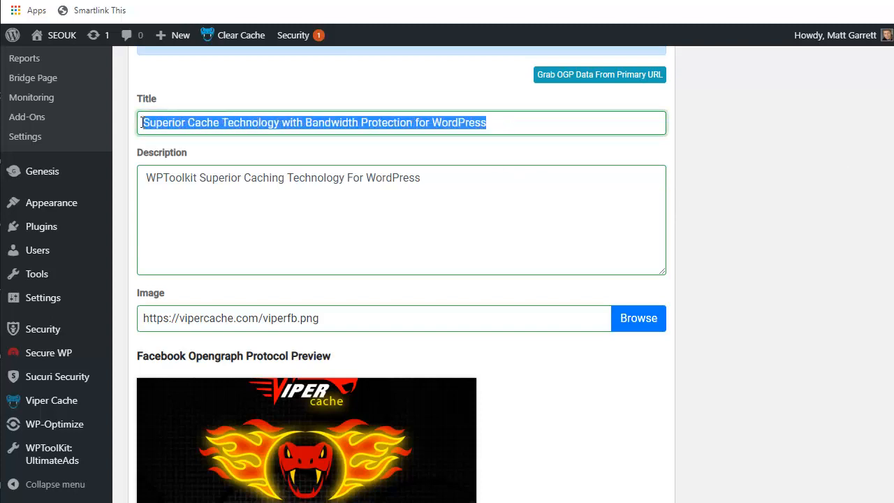
type("Get Super Fast WP Page Load Speed Out Of The Box")
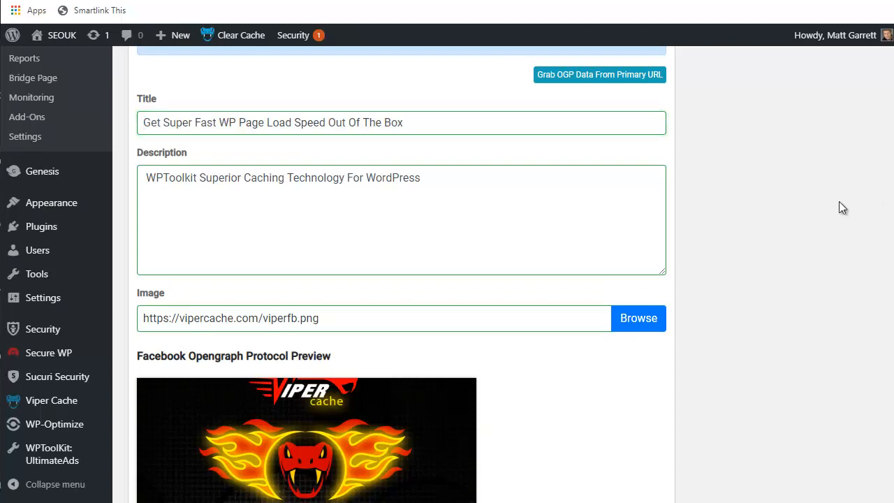
Set the Open Graph description to "Head to Head results with the industry leading WP Cache Plugin - Click Here to watch the demo video now!"
left_click_drag(422, 179, 145, 179)
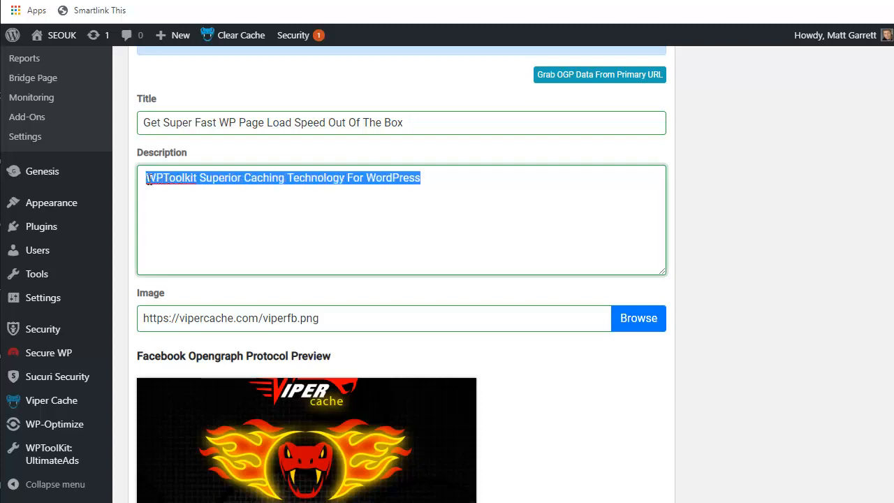
type("Head to Head results with the industry leading WP Cache Plugin - Click Here to watch the demo video now!")
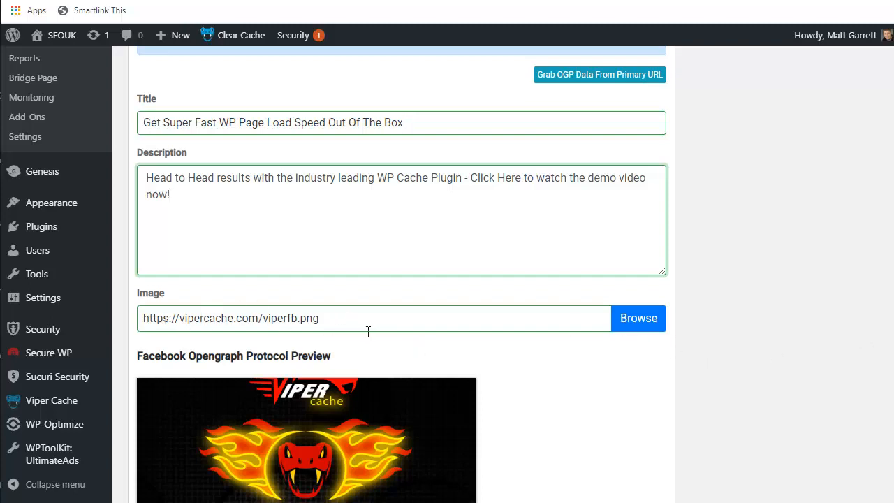
Use bestcache.jpg from the media library as the link's Open Graph image
left_click(645, 330)
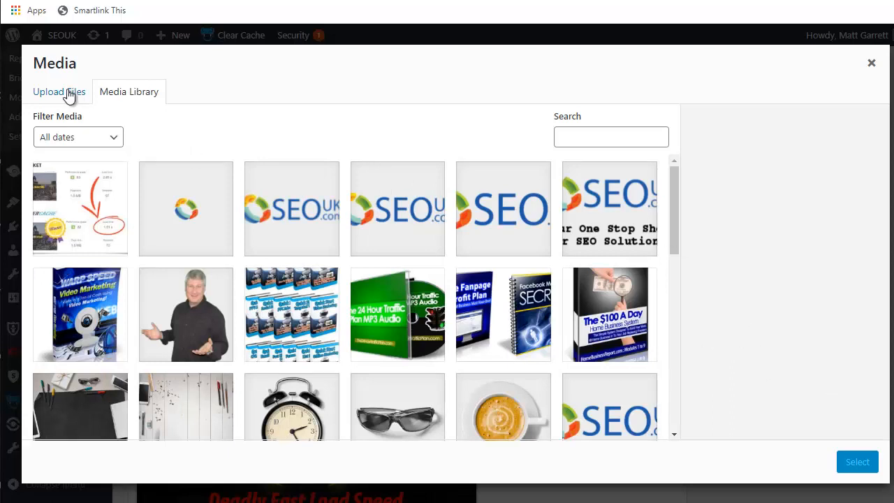
left_click(86, 221)
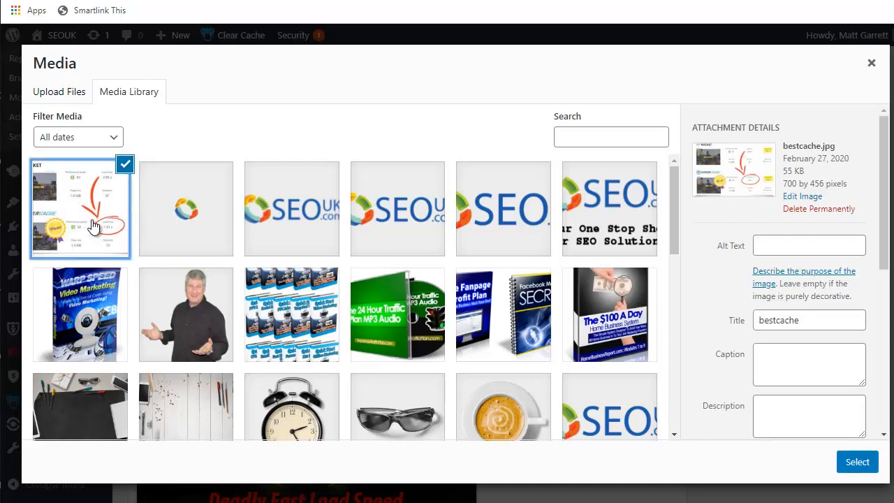
left_click(853, 464)
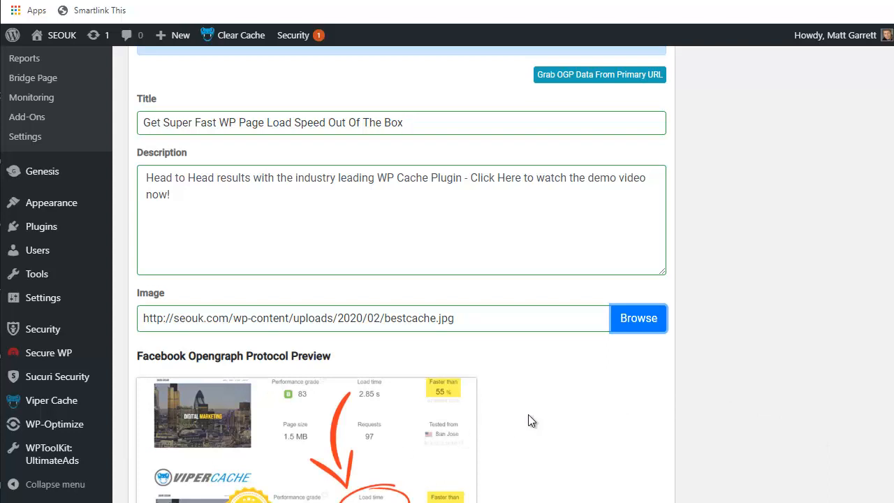
Publish the pagespeed smart link and copy its URL
scroll(529, 419, "down", 3)
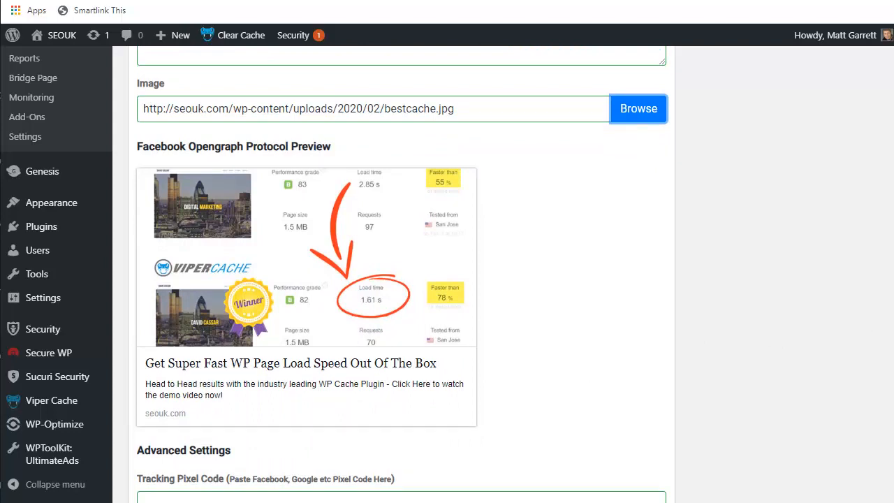
scroll(402, 271, "down", 2)
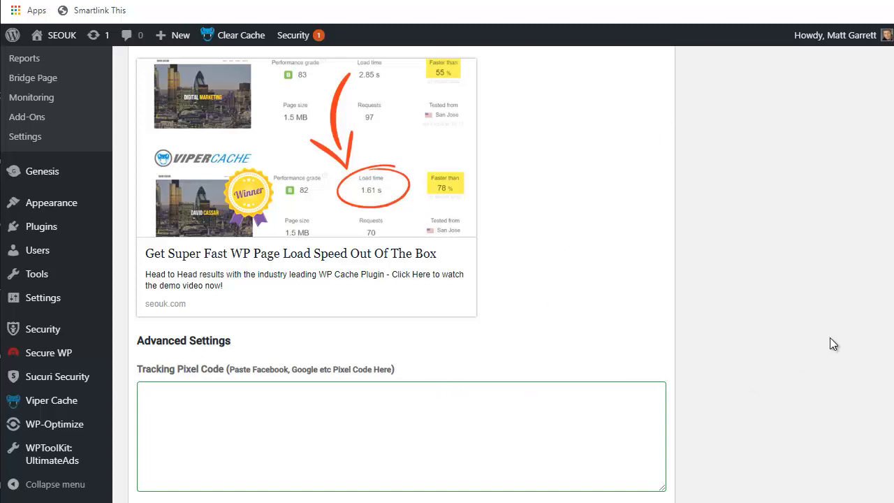
scroll(872, 56, "up", 10)
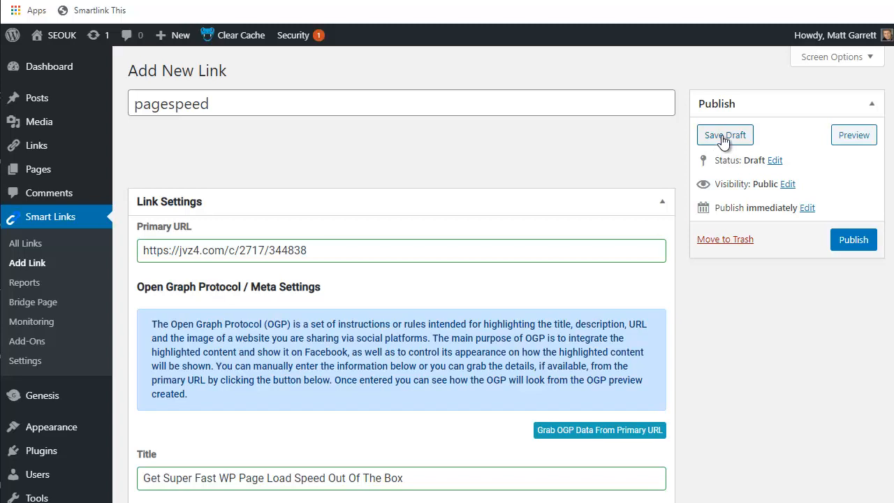
left_click(853, 241)
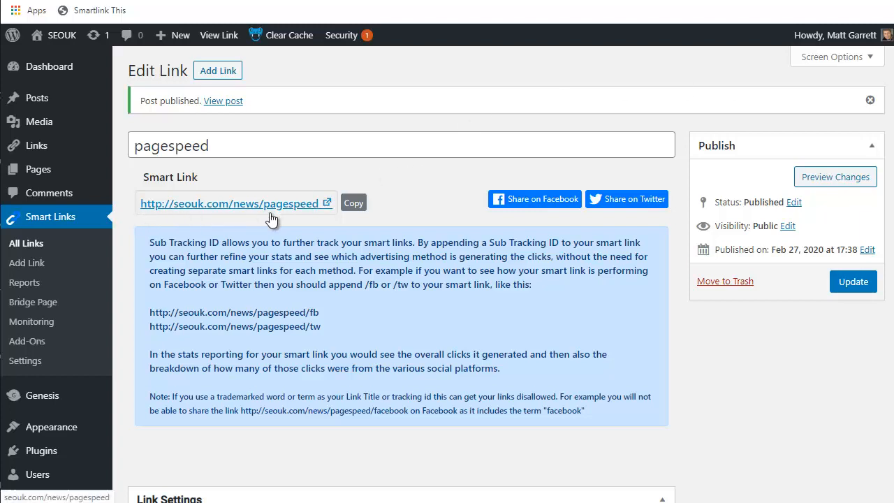
left_click(354, 204)
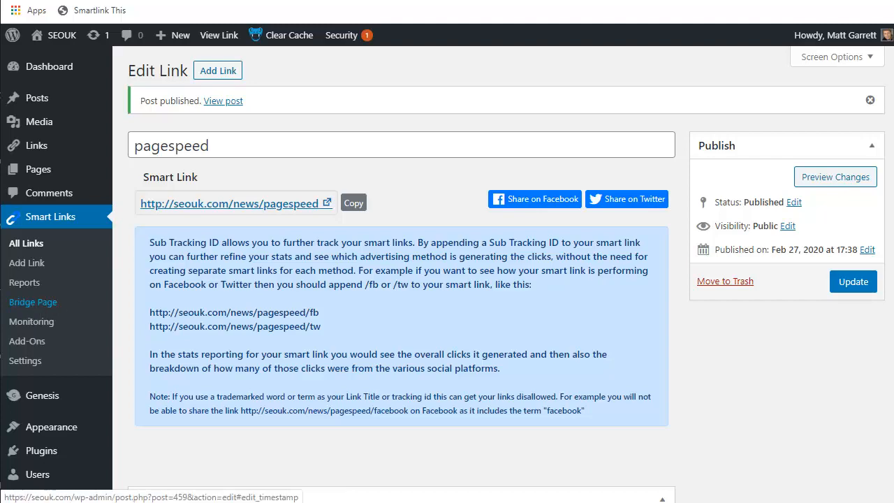
Open the Bridge Page section and examine its templates, site name and URL settings, and the site logo picker
left_click(31, 304)
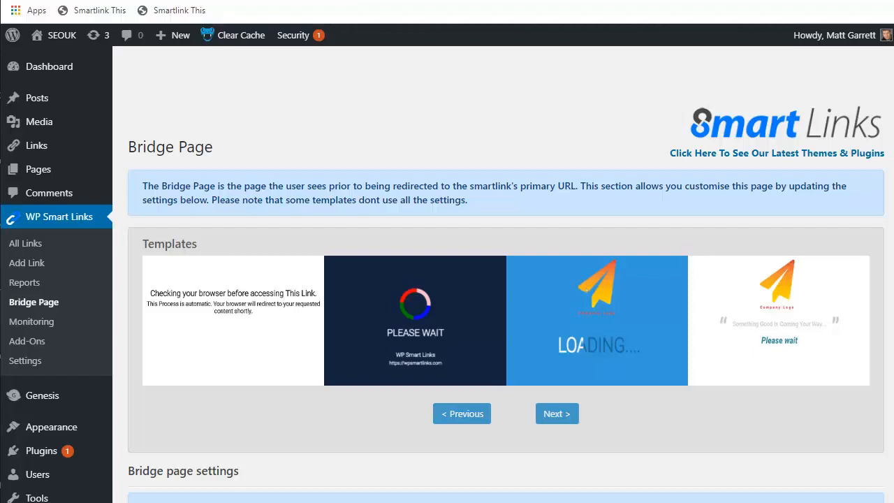
scroll(503, 280, "down", 3)
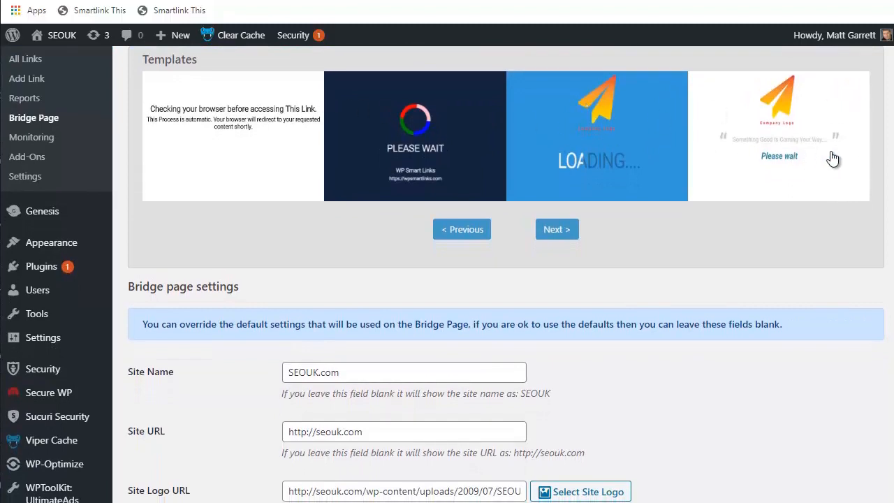
scroll(503, 280, "down", 1)
scroll(442, 275, "down", 1)
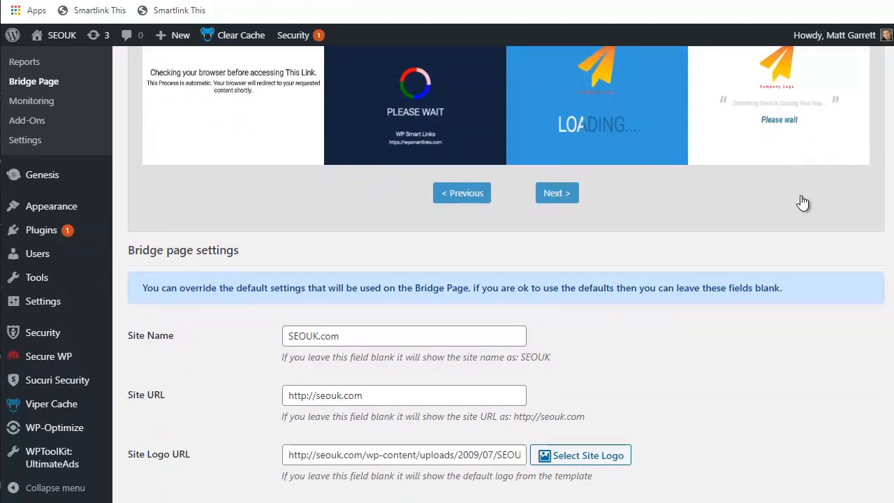
left_click(571, 461)
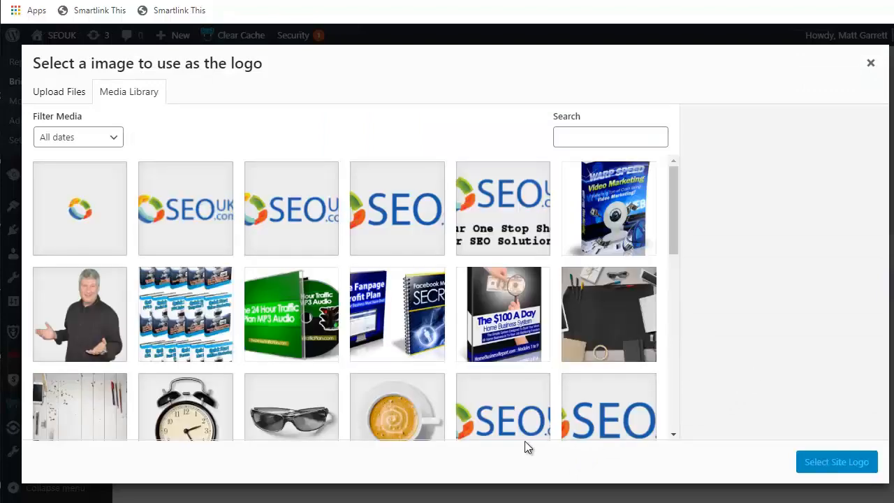
left_click(871, 65)
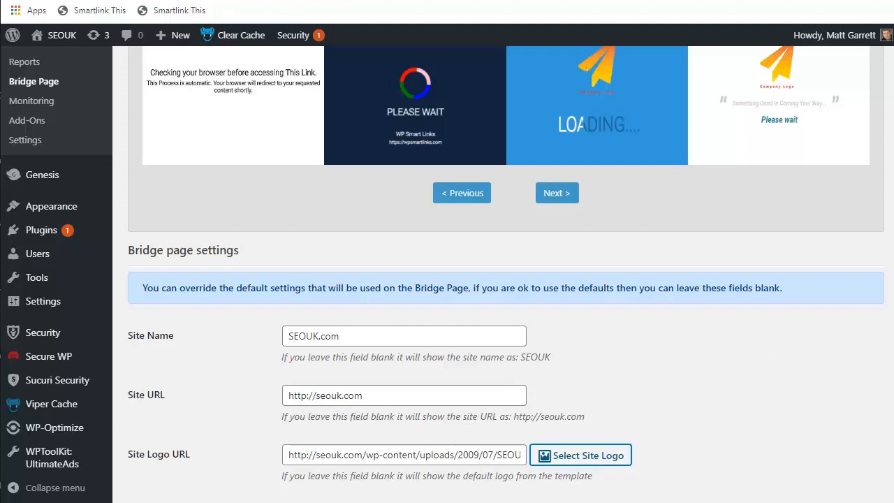
Examine the bridge page's advanced section, including the tag replacements and the editable HTML content
scroll(503, 279, "down", 5)
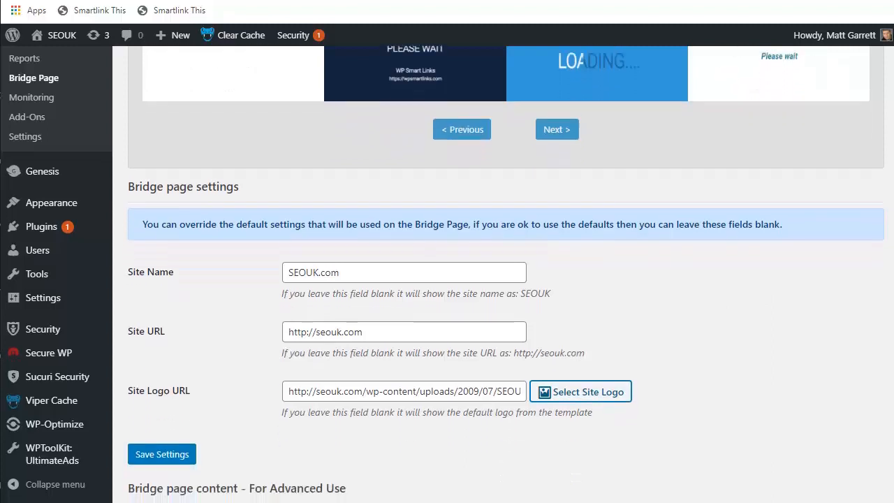
scroll(503, 280, "down", 2)
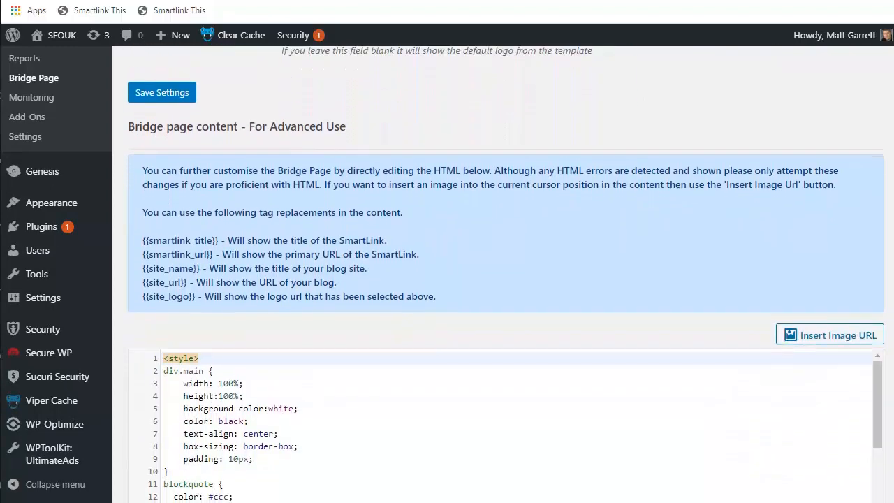
scroll(816, 348, "down", 1)
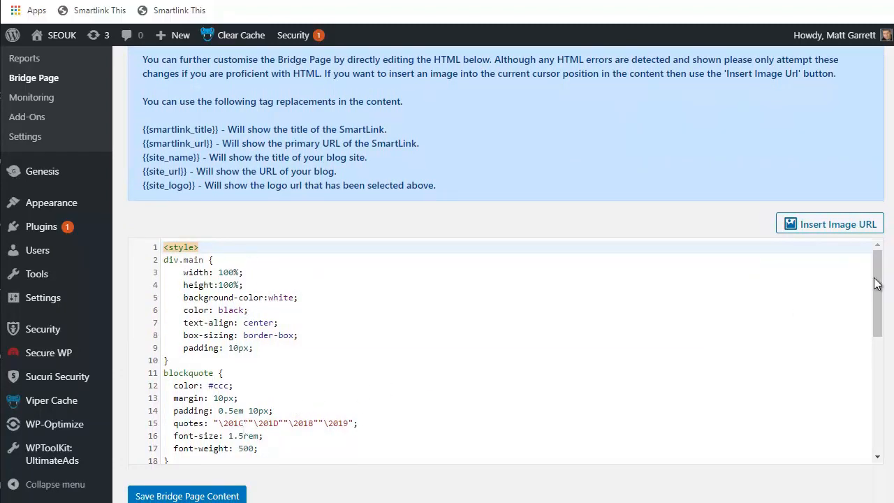
left_click_drag(875, 283, 856, 259)
left_click(409, 347)
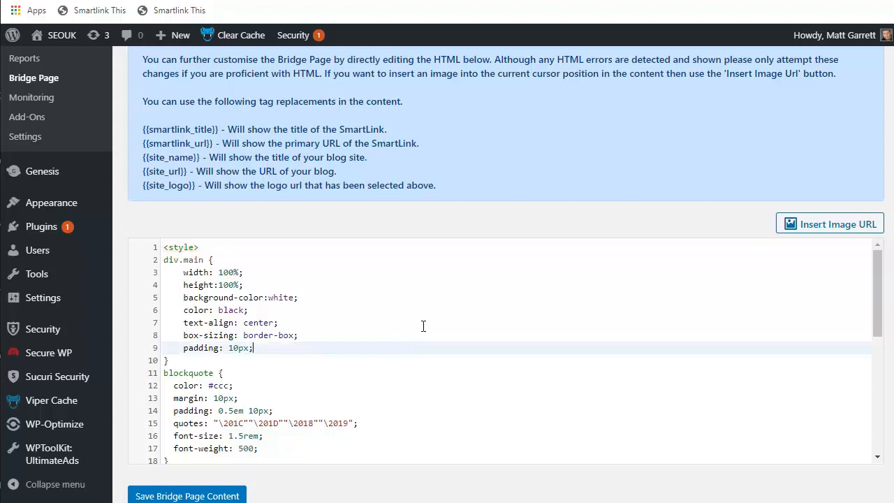
key("ctrl+a")
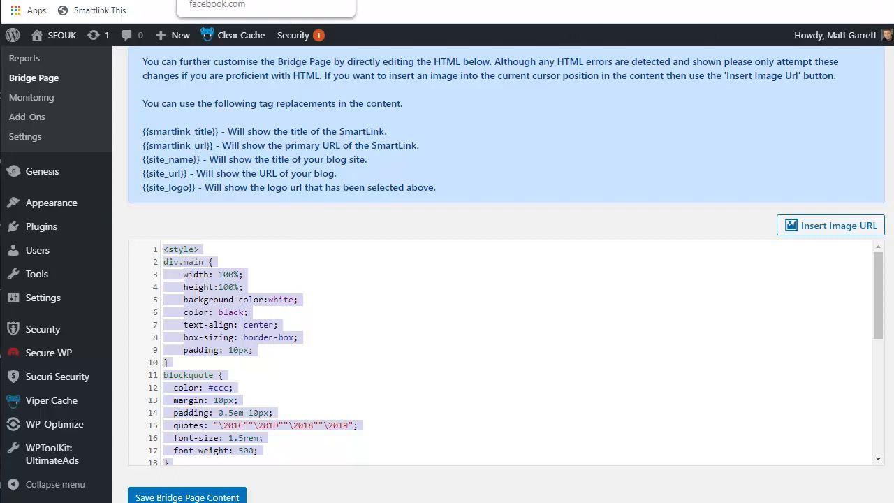
left_click(231, 0)
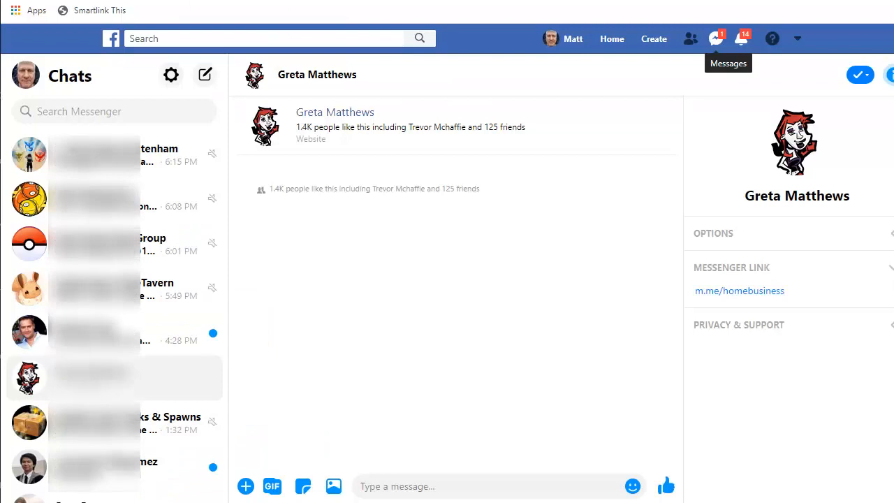
left_click(429, 486)
key("ctrl+v")
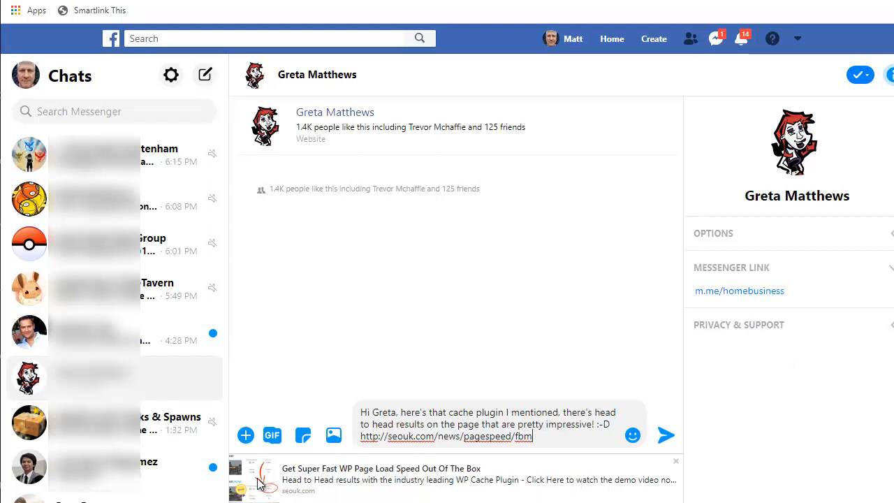
left_click(665, 437)
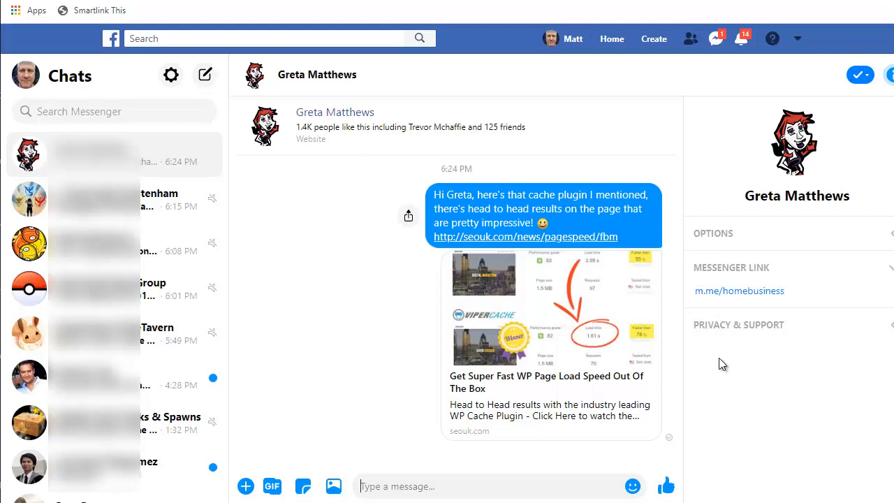
left_click(464, 489)
key("ctrl+v")
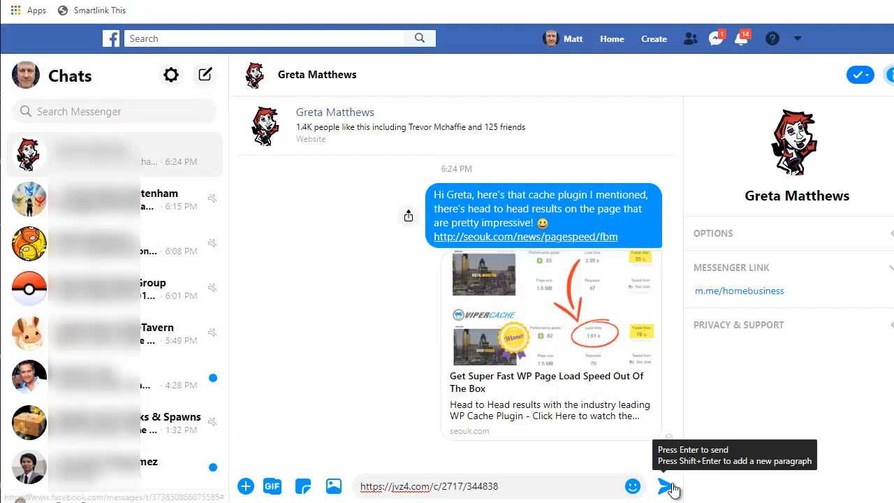
left_click(665, 487)
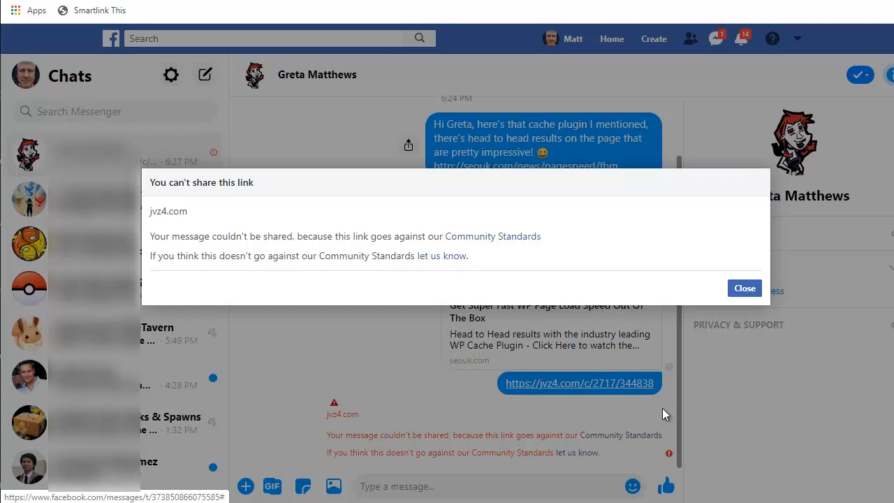
left_click(745, 288)
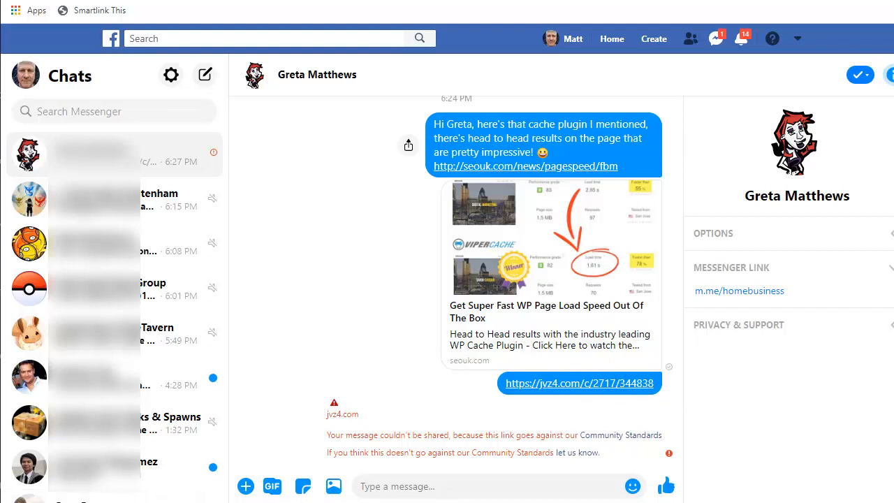
Open the pagespeed/fbm smart link from the sent chat message to check its destination page
left_click(592, 169)
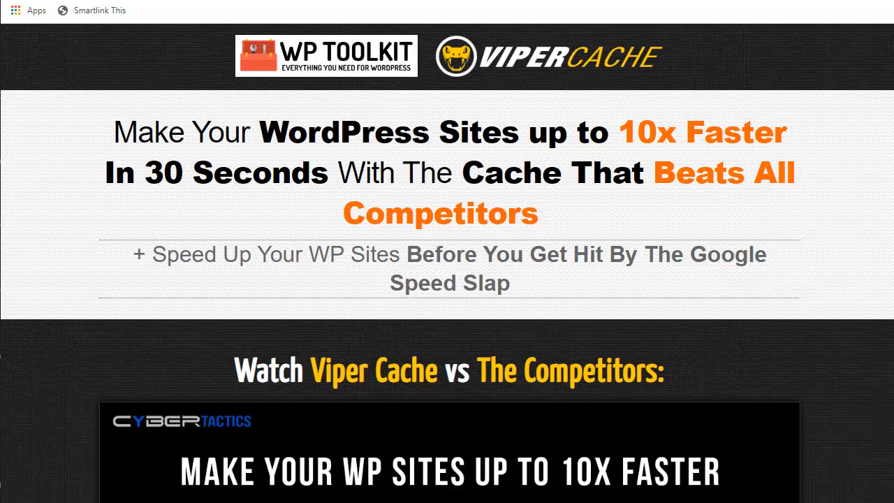
left_click(279, 0)
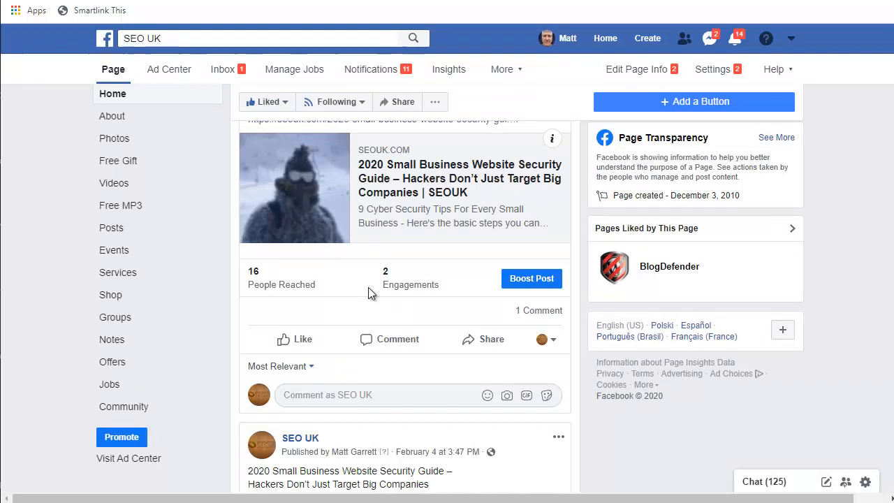
scroll(368, 293, "up", 2)
scroll(370, 288, "down", 1)
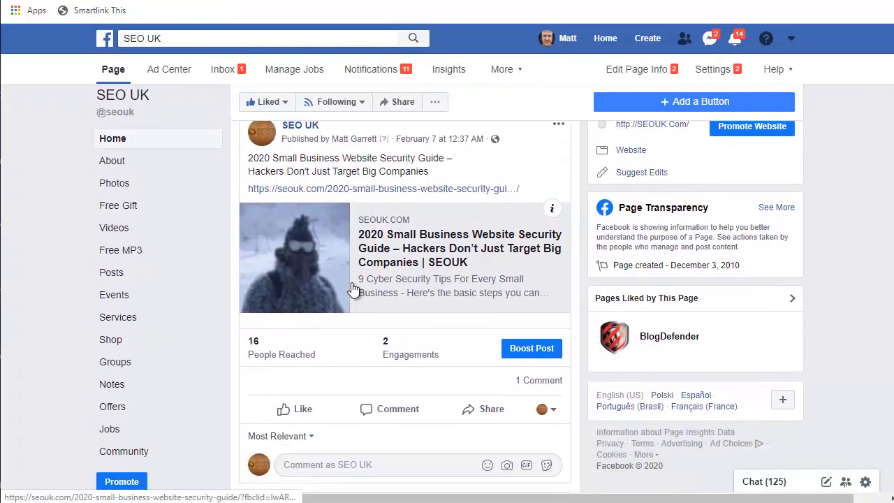
scroll(391, 287, "down", 1)
left_click(343, 394)
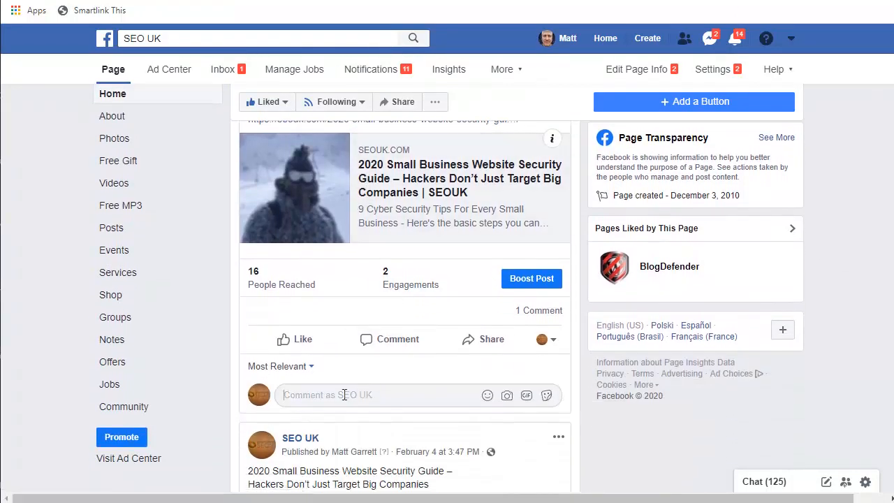
type("If you're using WordPress to build sites you should also look at speeding your page load times with this amazing new plugin - http://seouk.com/news/pagespeed/fbpc")
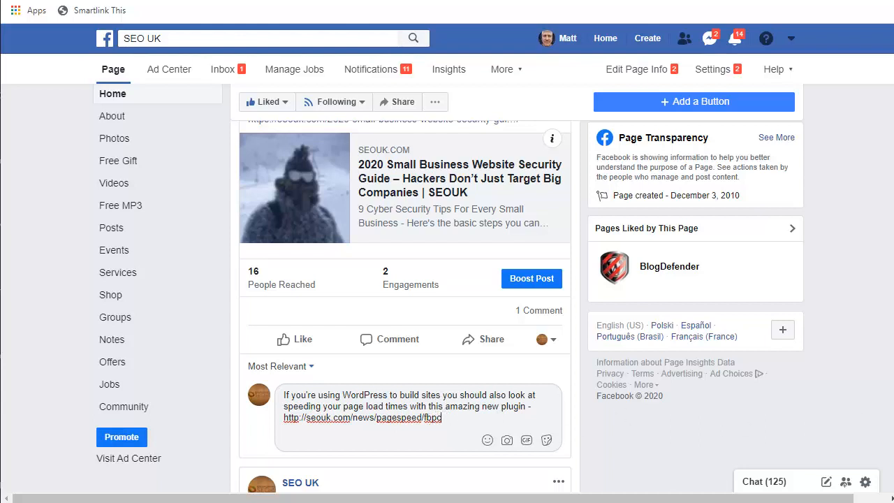
key("Return")
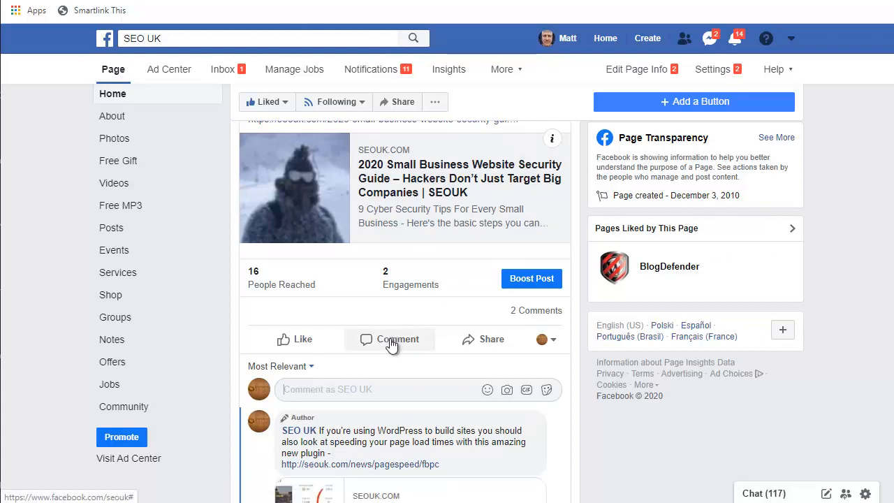
scroll(607, 443, "down", 1)
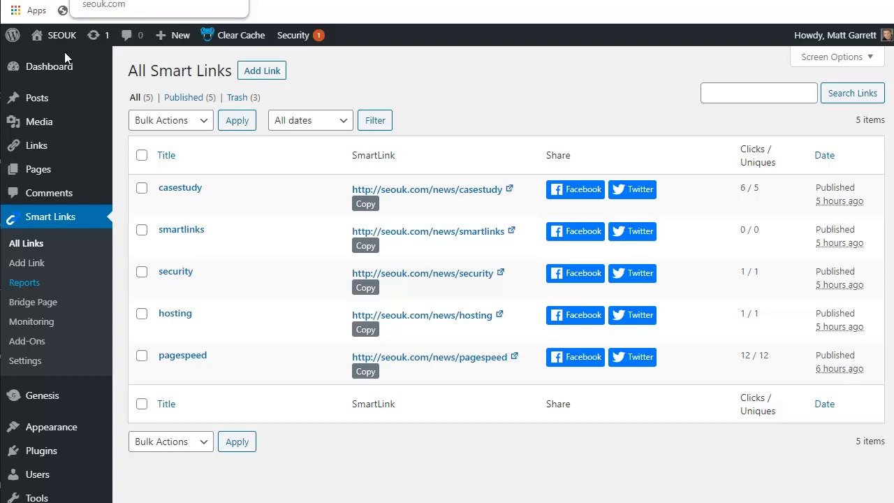
Switch to the WordPress admin and examine the Smart Links reports for clicks and unique clicks per sub tracking ID
left_click(35, 282)
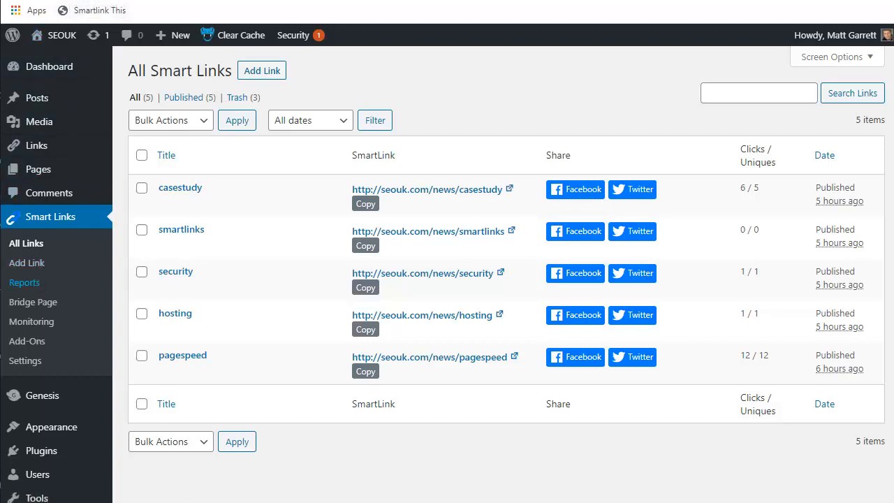
scroll(458, 58, "down", 1)
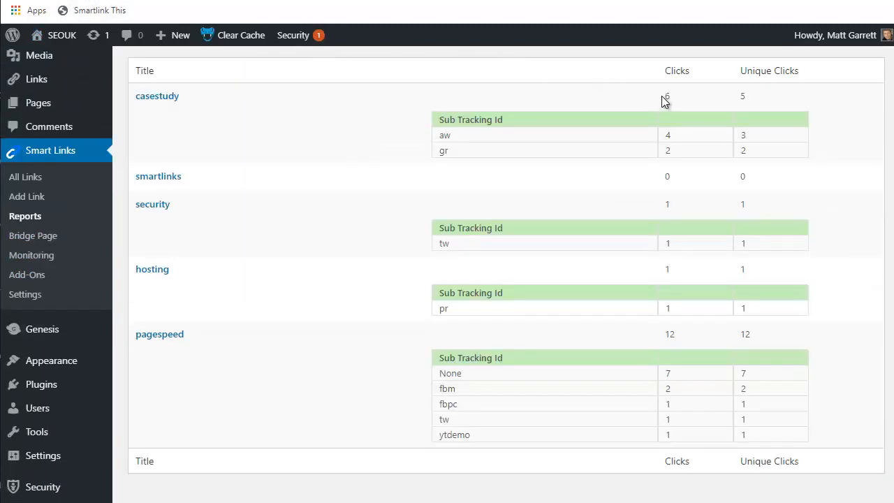